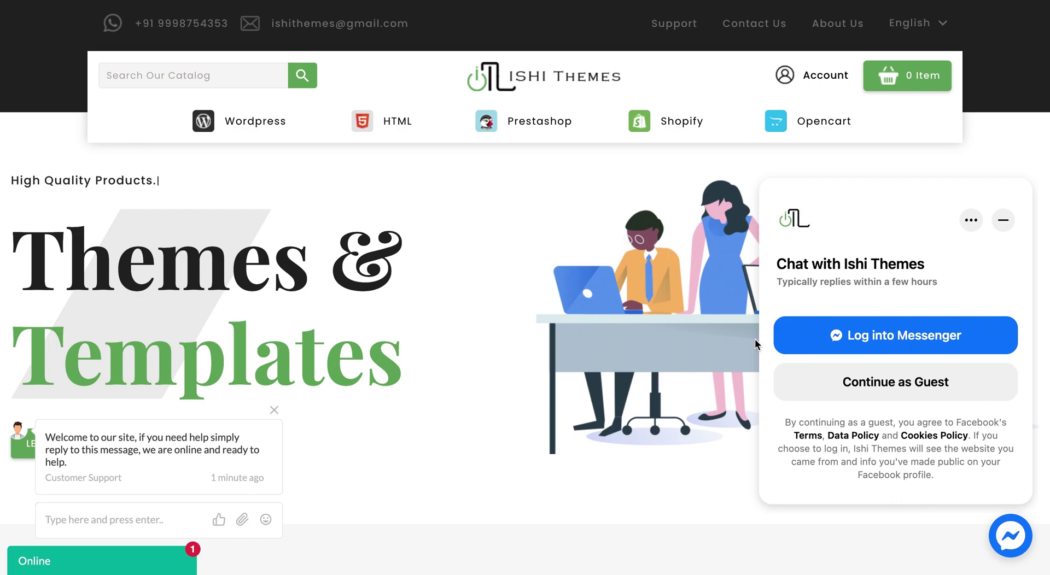
Collapse and reopen the Messenger chat popup on the Ishi Themes website.
{"action": "left_click", "coordinate": [1006, 540]}
{"action": "left_click", "coordinate": [1006, 540]}
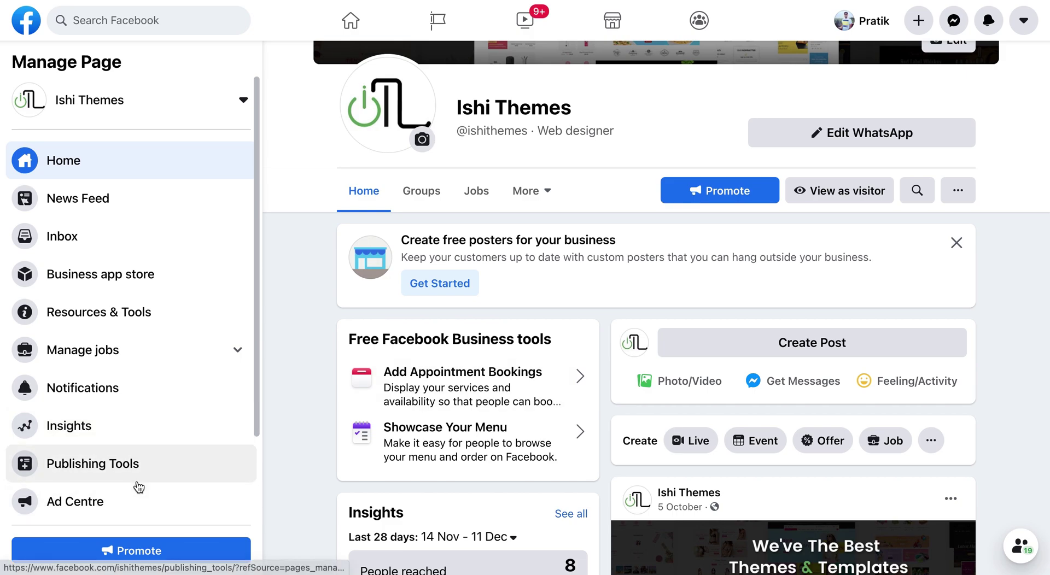
Open the Ishi Themes page's Settings and show the Messaging tab.
{"action": "scroll", "coordinate": [136, 486], "scroll_direction": "down", "scroll_amount": 3}
{"action": "left_click", "coordinate": [114, 504]}
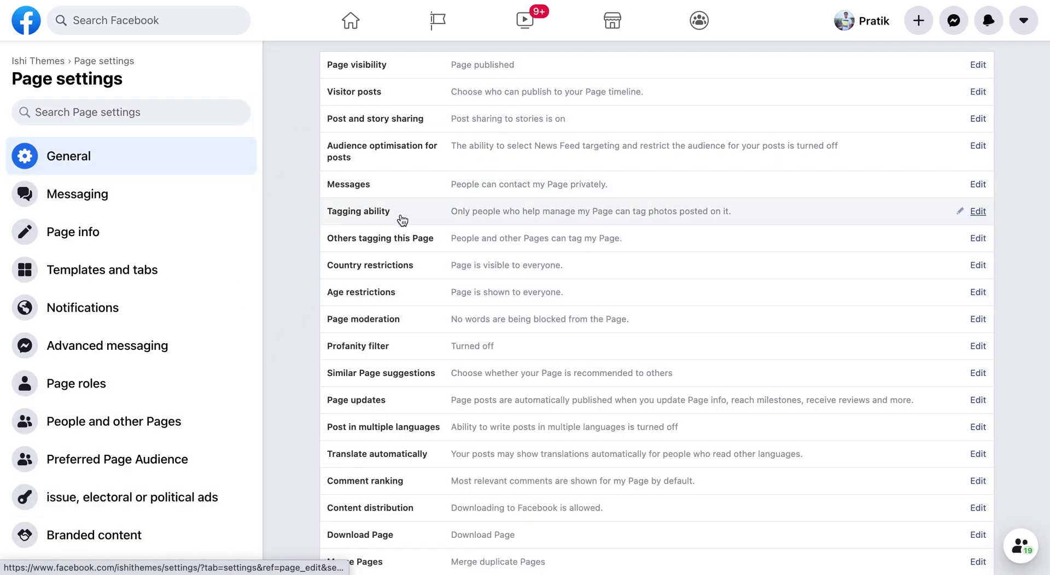
{"action": "left_click", "coordinate": [75, 200]}
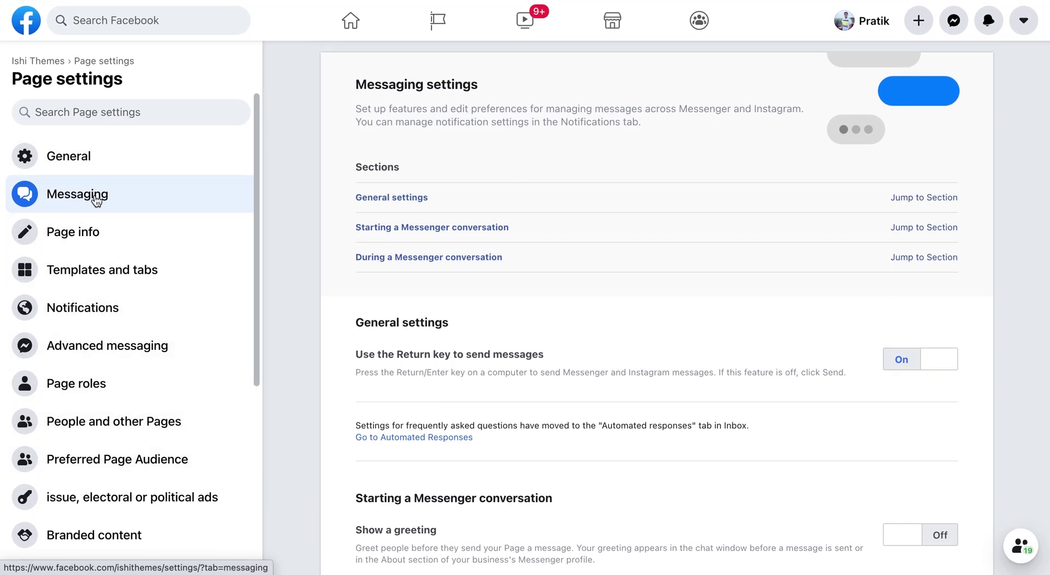
Scroll down to the 'Add Messenger to your website' section and highlight its heading.
{"action": "scroll", "coordinate": [700, 230], "scroll_direction": "down", "scroll_amount": 3}
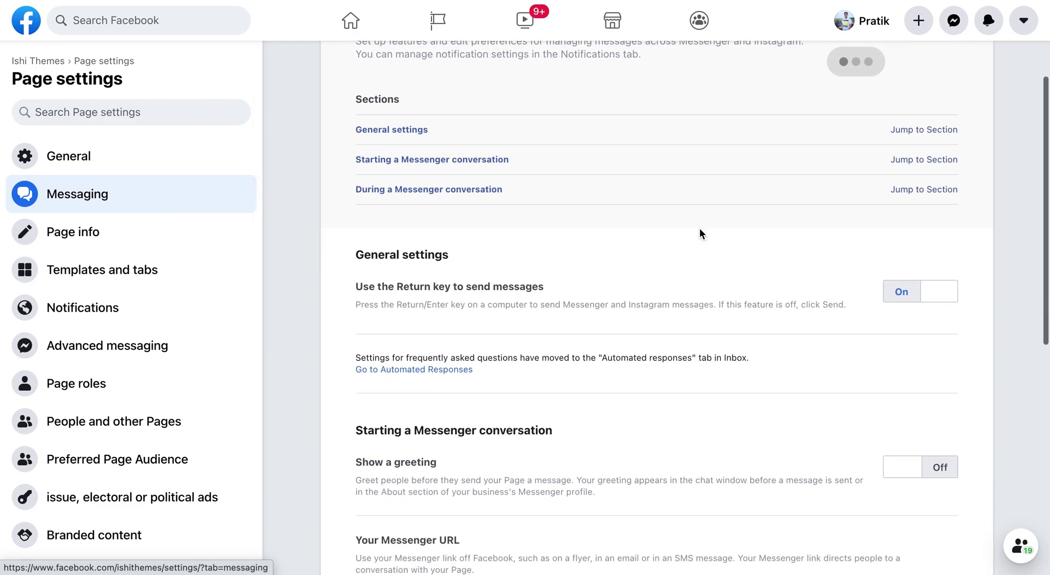
{"action": "scroll", "coordinate": [700, 232], "scroll_direction": "down", "scroll_amount": 4}
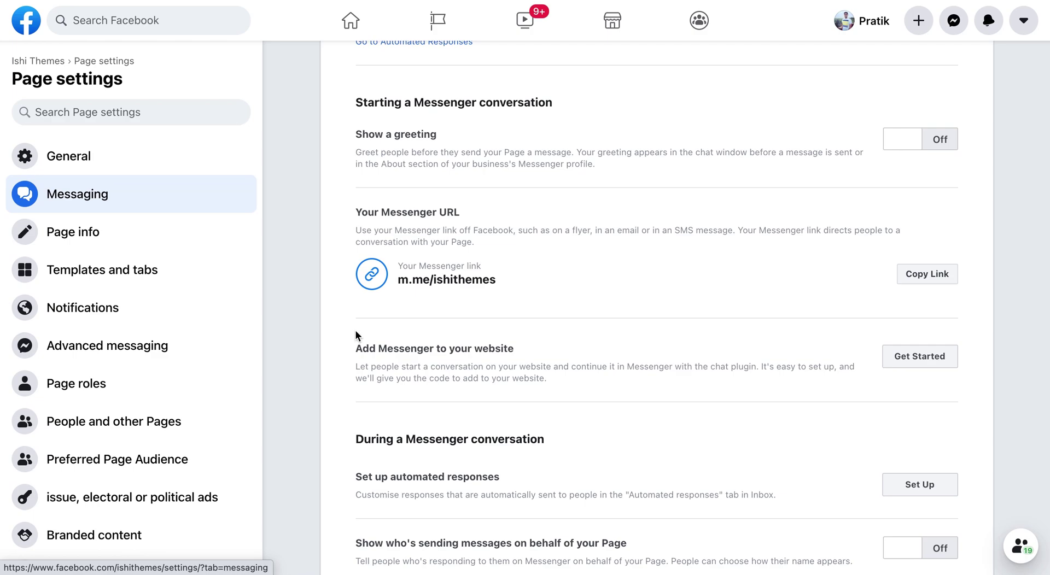
{"action": "left_click_drag", "start_coordinate": [356, 355], "coordinate": [521, 346]}
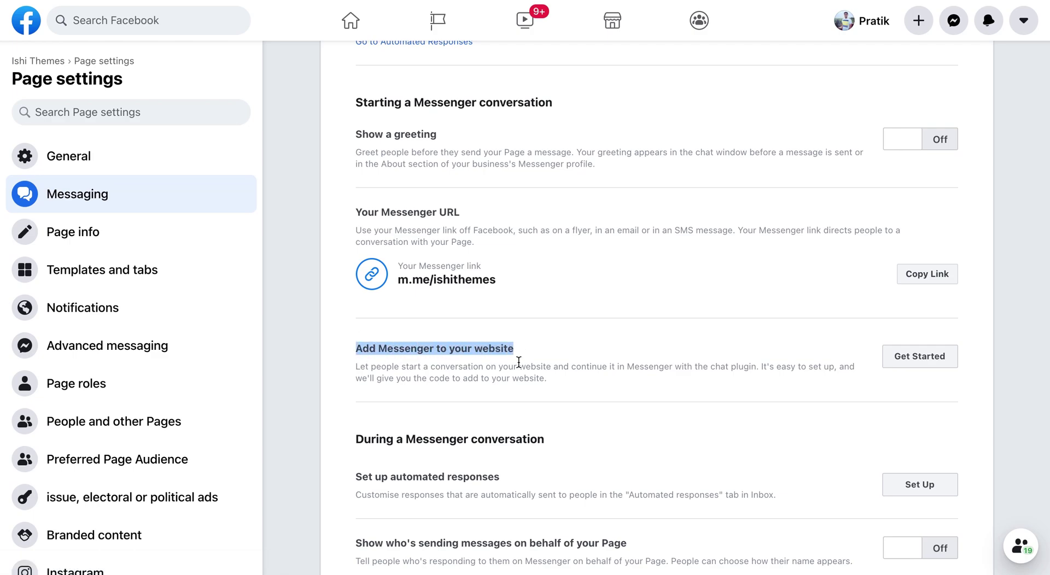
{"action": "left_click", "coordinate": [518, 361]}
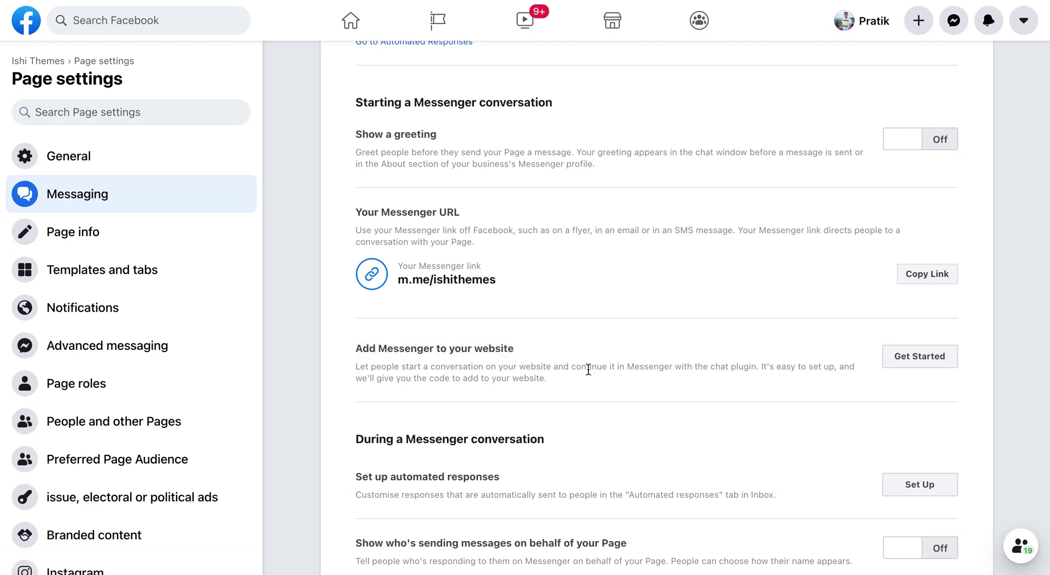
Start the chat plugin setup and change the greeting to 'Hi! How can we help you????'.
{"action": "left_click", "coordinate": [898, 360]}
{"action": "scroll", "coordinate": [700, 329], "scroll_direction": "down", "scroll_amount": 2}
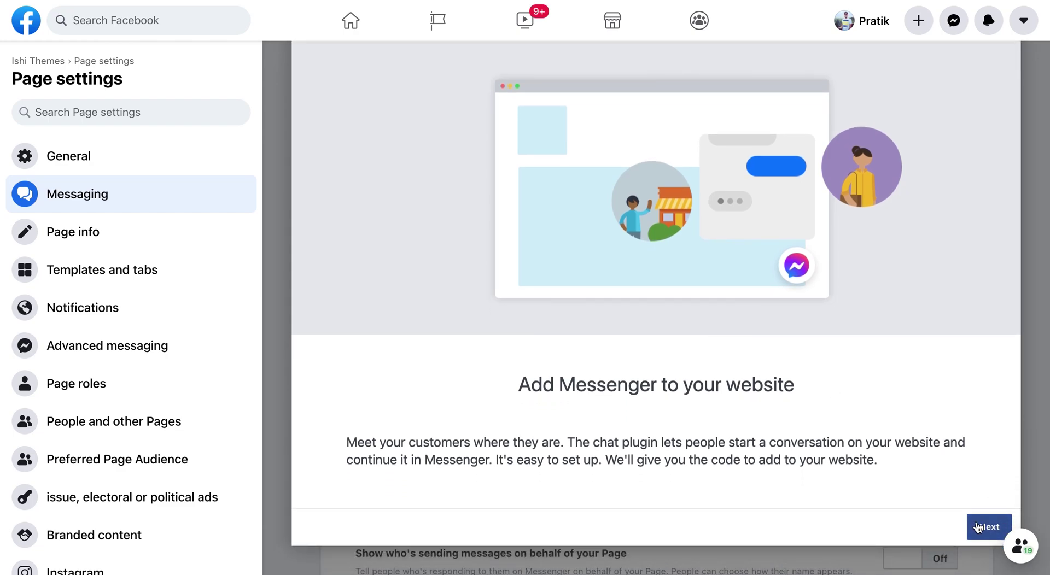
{"action": "left_click", "coordinate": [979, 527]}
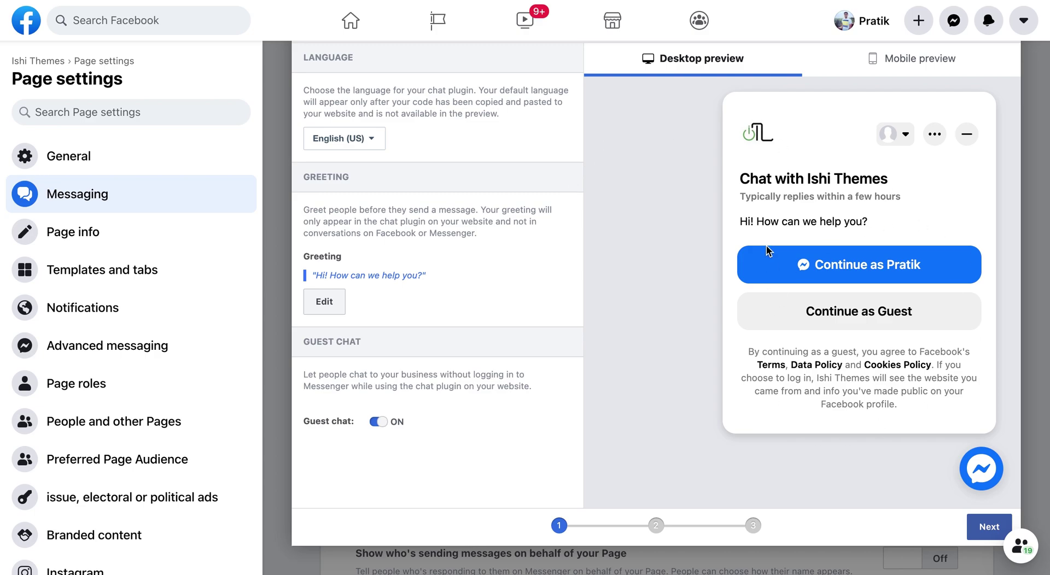
{"action": "left_click", "coordinate": [328, 301]}
{"action": "type", "text": "????"}
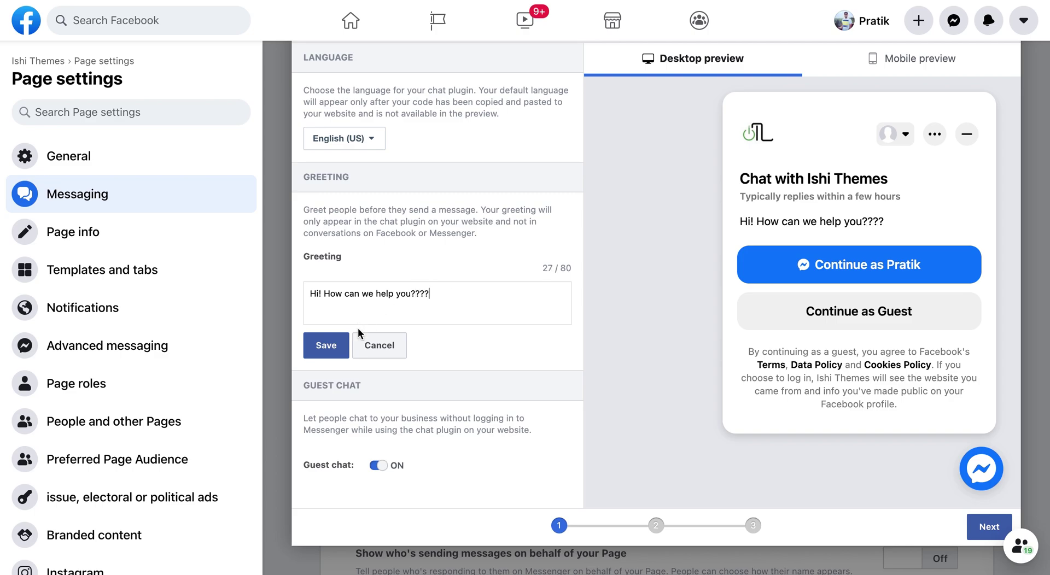
{"action": "left_click", "coordinate": [335, 345]}
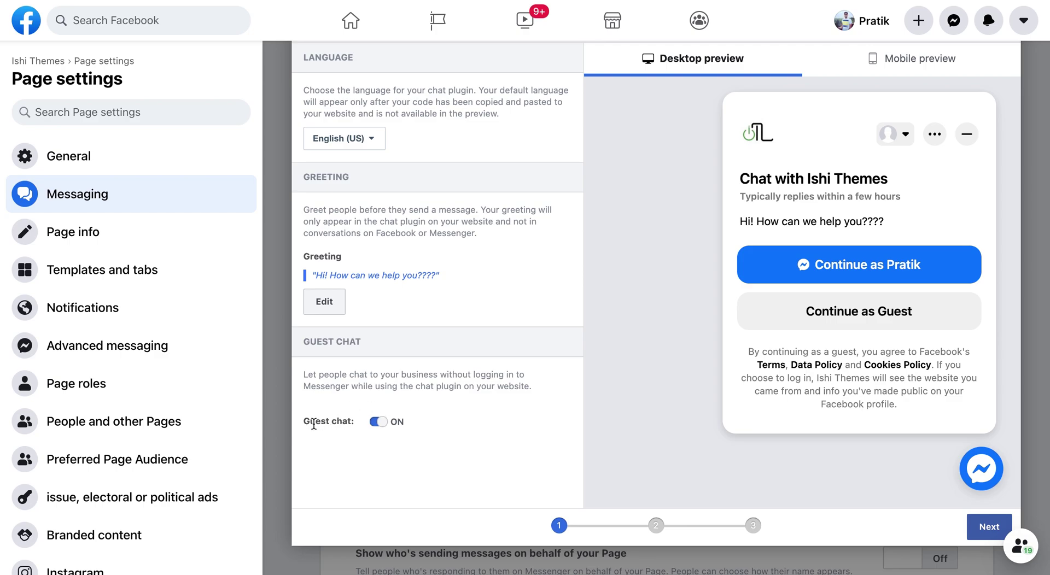
Toggle Guest chat off to compare the preview, then turn it back on.
{"action": "left_click_drag", "start_coordinate": [313, 423], "coordinate": [415, 423]}
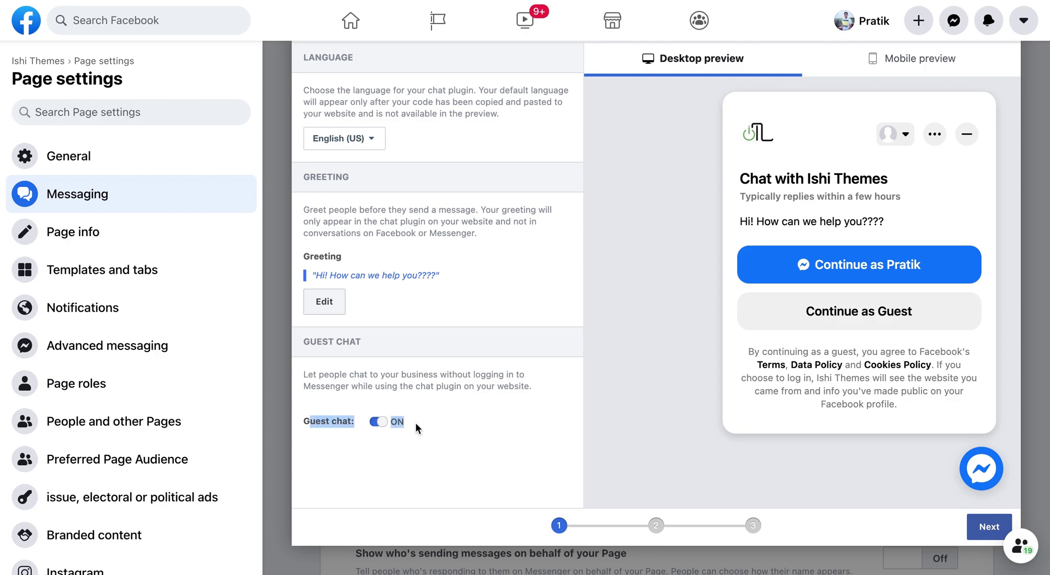
{"action": "left_click", "coordinate": [382, 429]}
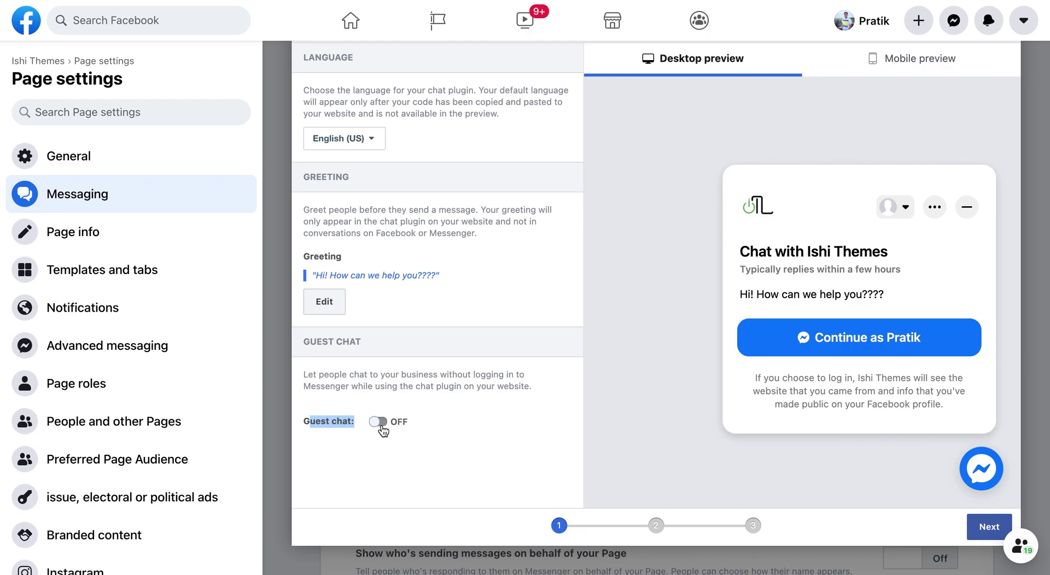
{"action": "left_click", "coordinate": [425, 420]}
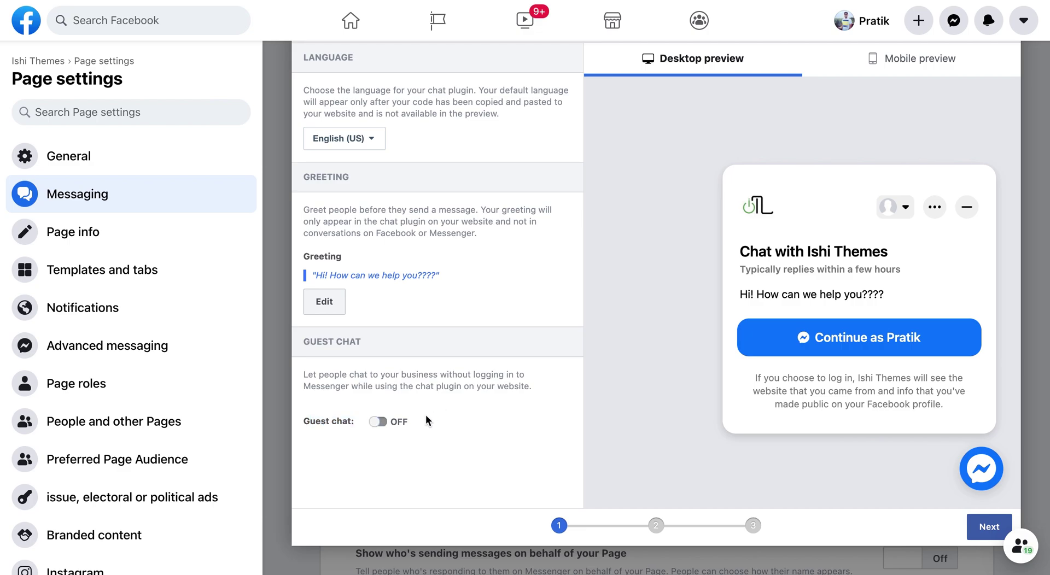
{"action": "left_click", "coordinate": [382, 425]}
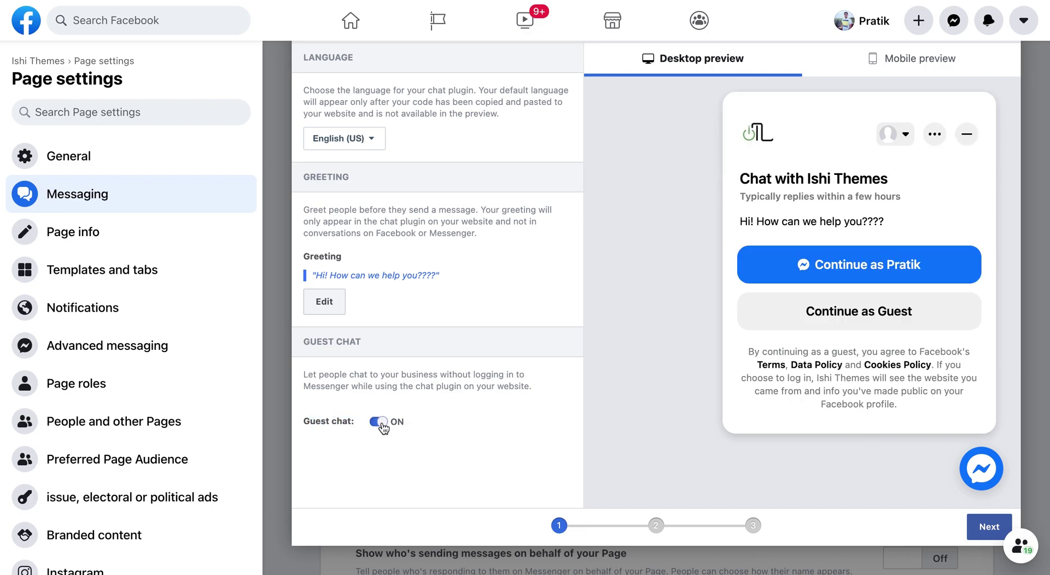
Move to the colour and alignment step and make the chat plugin green.
{"action": "left_click", "coordinate": [656, 526]}
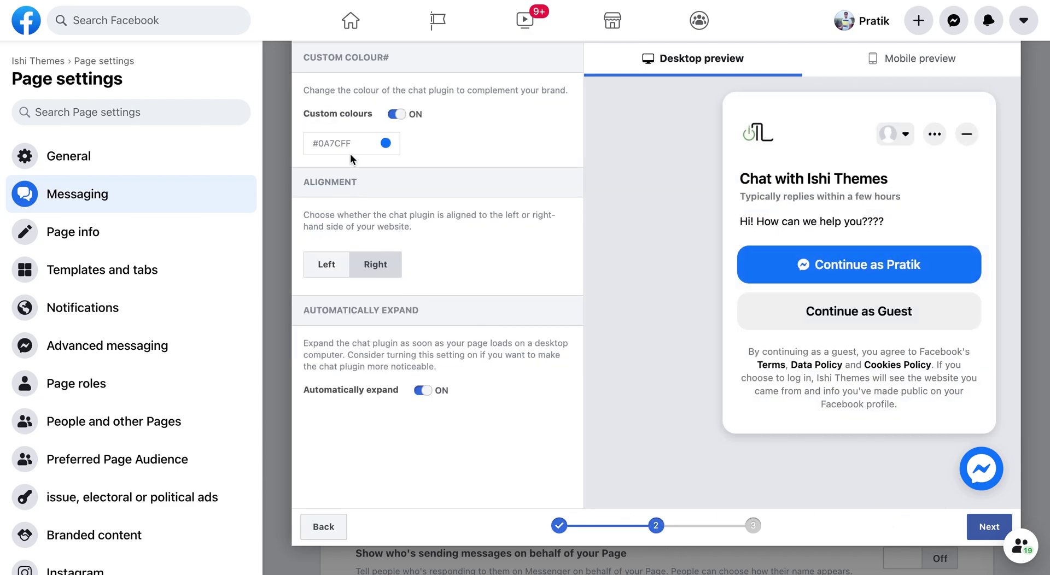
{"action": "left_click", "coordinate": [386, 144]}
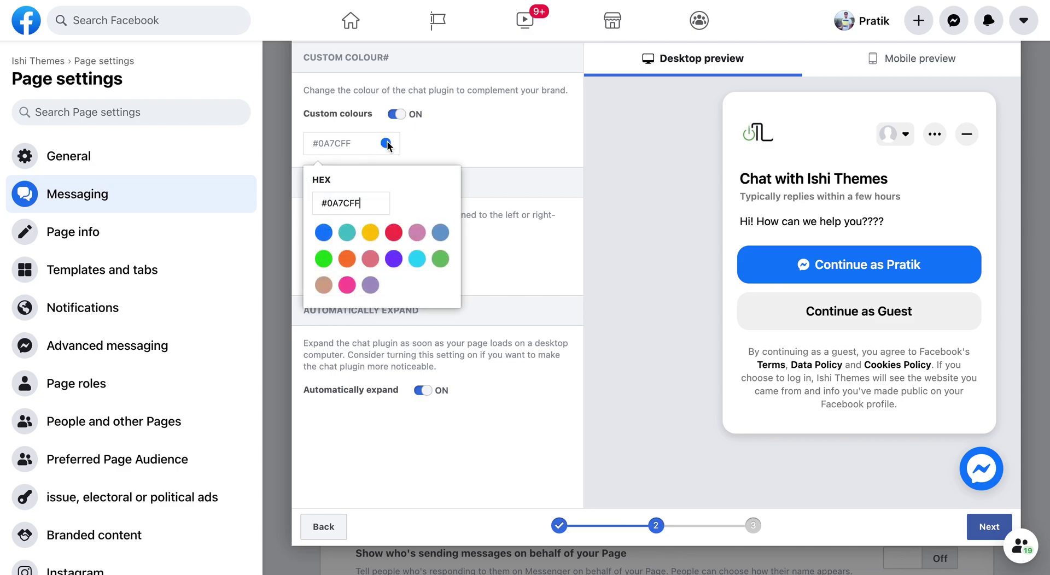
{"action": "left_click", "coordinate": [442, 258]}
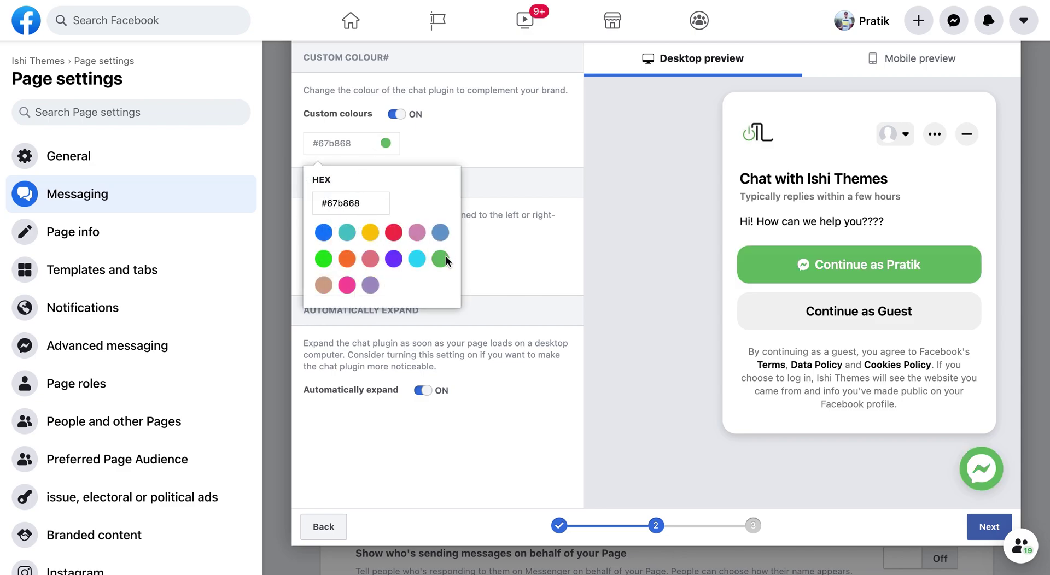
{"action": "left_click", "coordinate": [511, 258]}
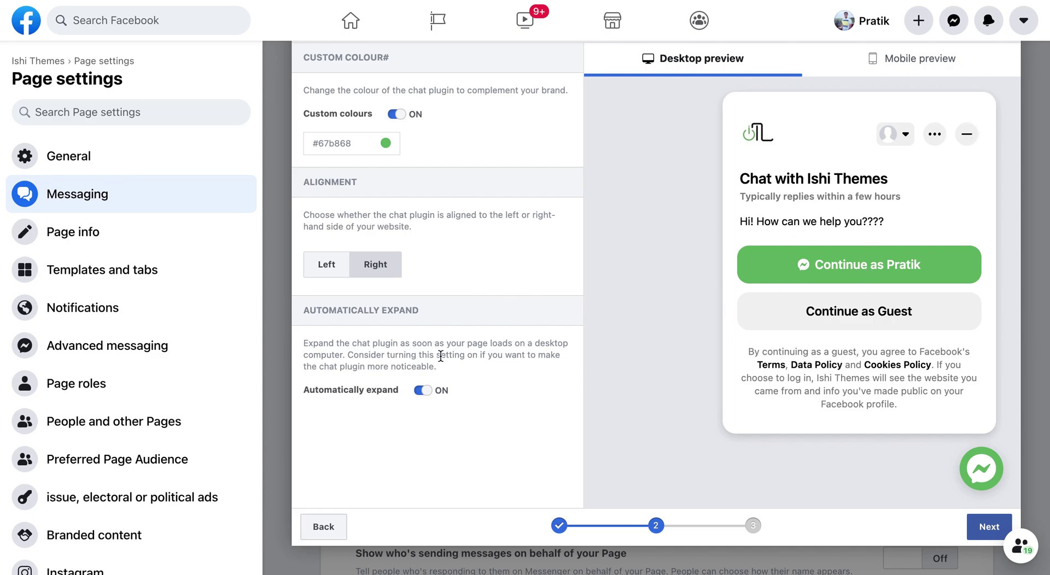
Turn Automatically expand off, open the preview chat window, then switch Automatically expand back on.
{"action": "left_click", "coordinate": [421, 392]}
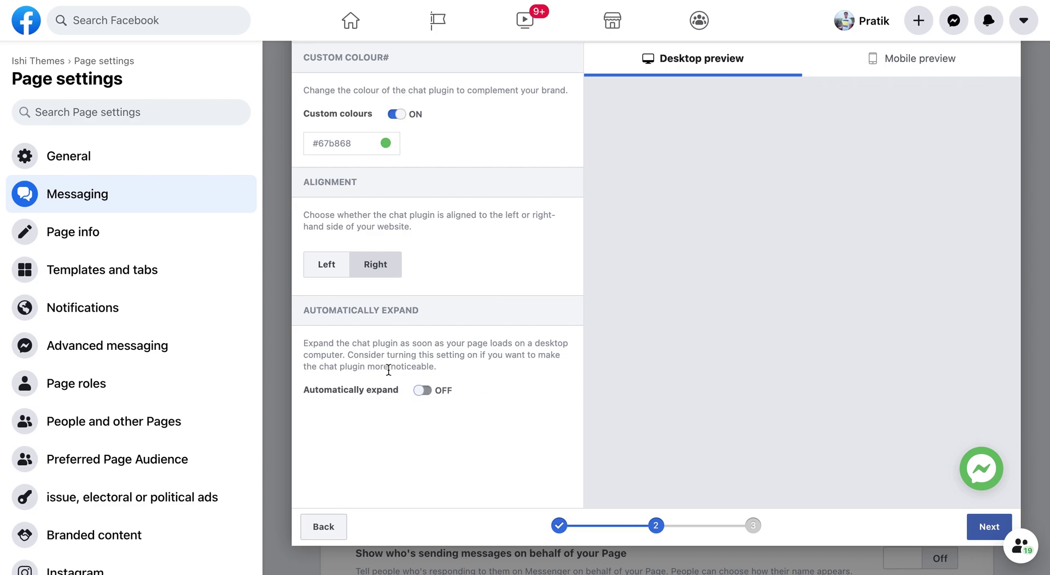
{"action": "left_click", "coordinate": [983, 472]}
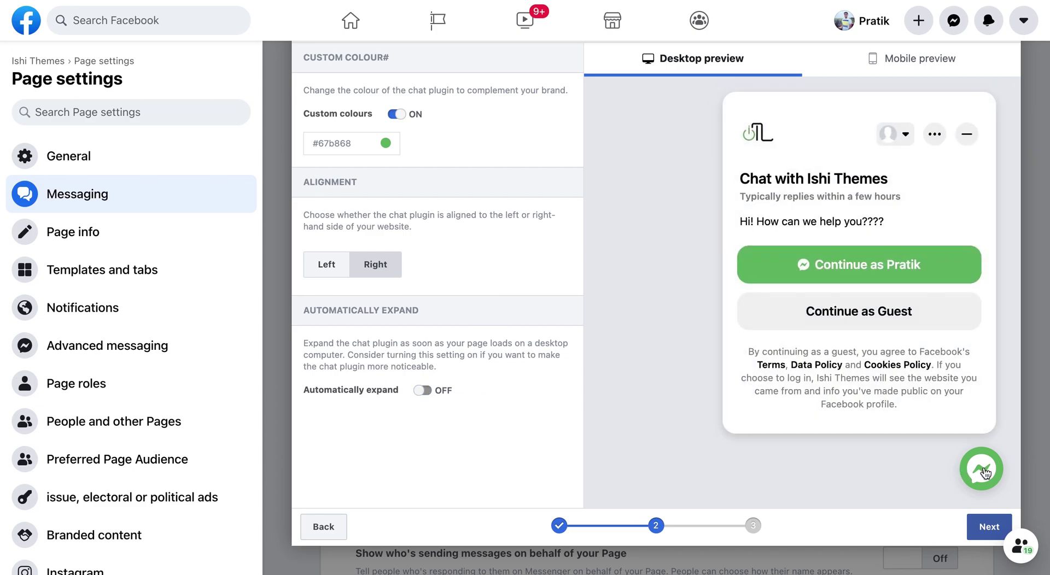
{"action": "left_click", "coordinate": [425, 391]}
{"action": "left_click", "coordinate": [983, 527]}
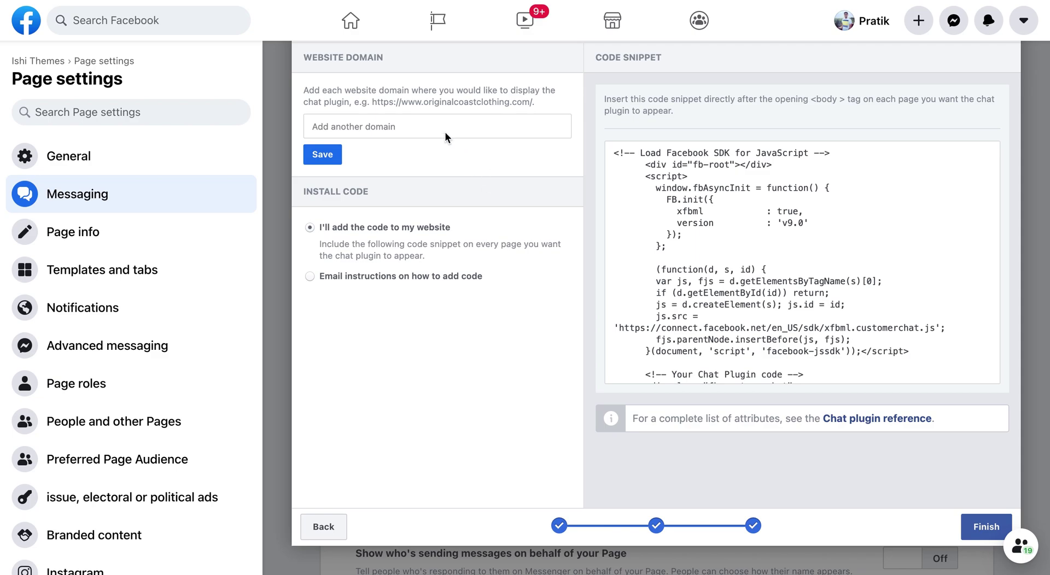
{"action": "left_click", "coordinate": [409, 123]}
{"action": "type", "text": "https://www.ishithemes.com"}
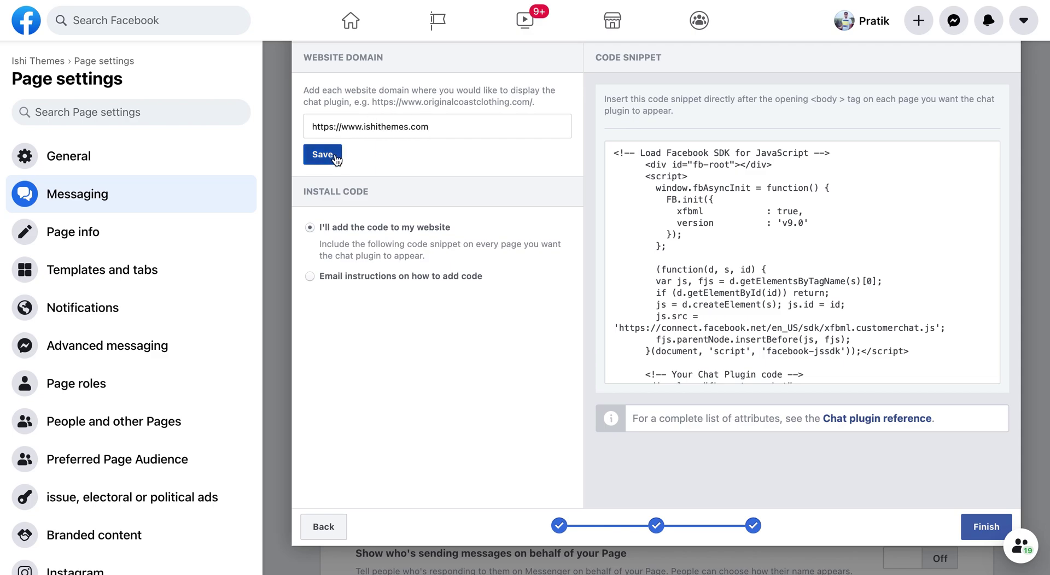
{"action": "left_click", "coordinate": [336, 159]}
{"action": "left_click", "coordinate": [322, 158]}
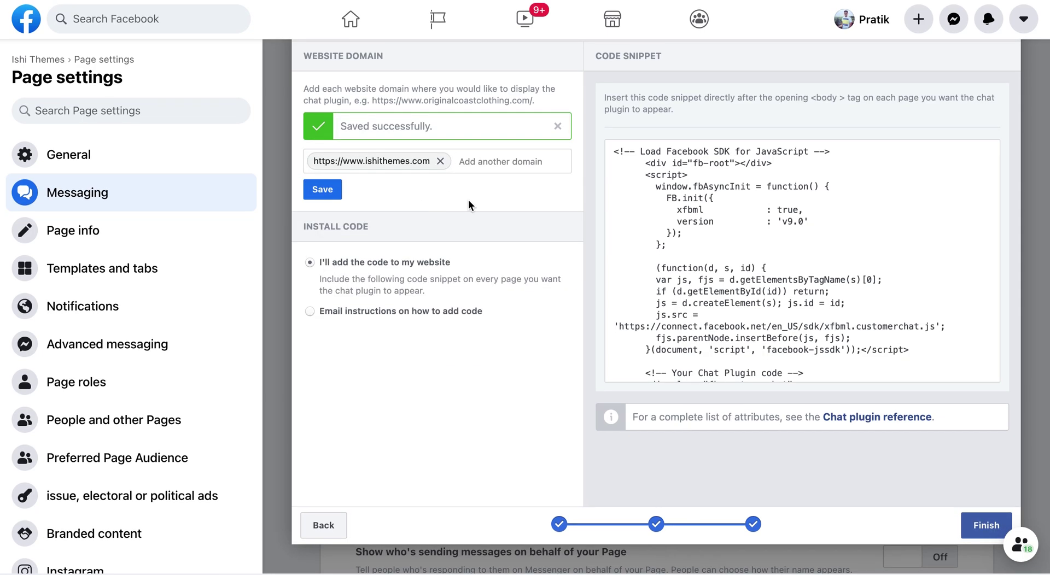
Copy the chat plugin code snippet and finish the plugin setup.
{"action": "mouse_move", "coordinate": [699, 238]}
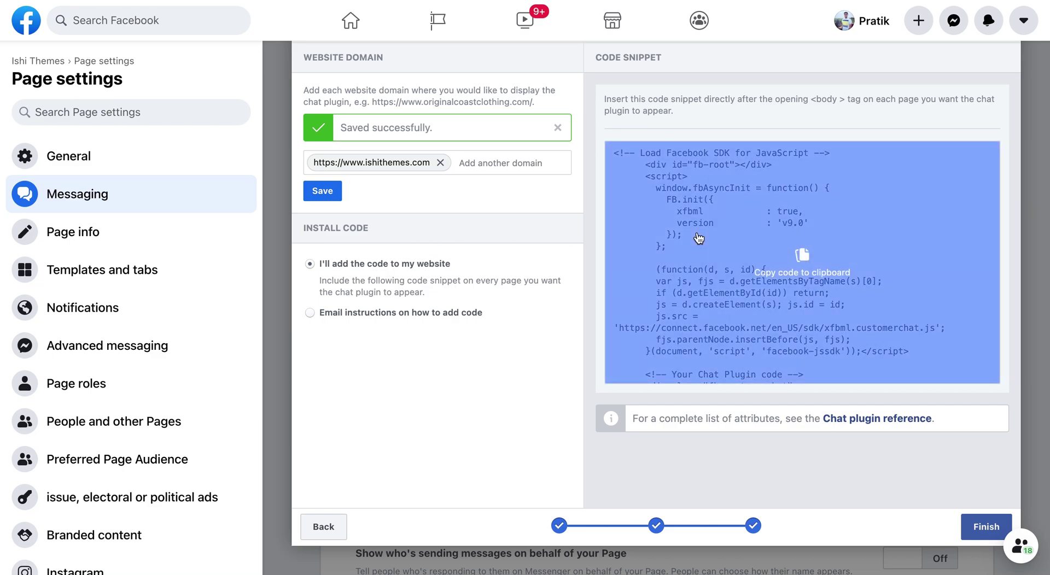
{"action": "left_click", "coordinate": [749, 254]}
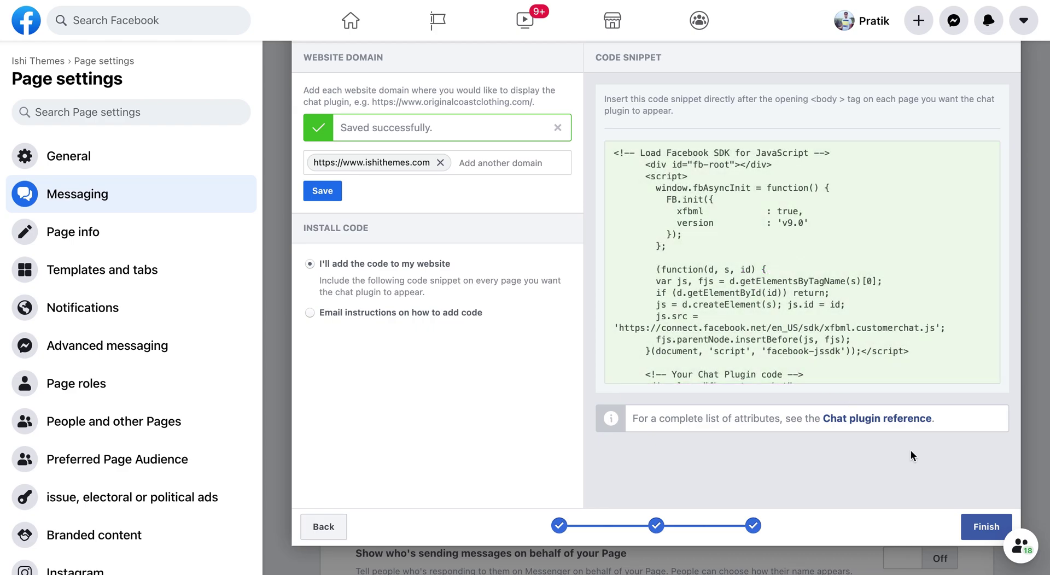
{"action": "left_click", "coordinate": [976, 525]}
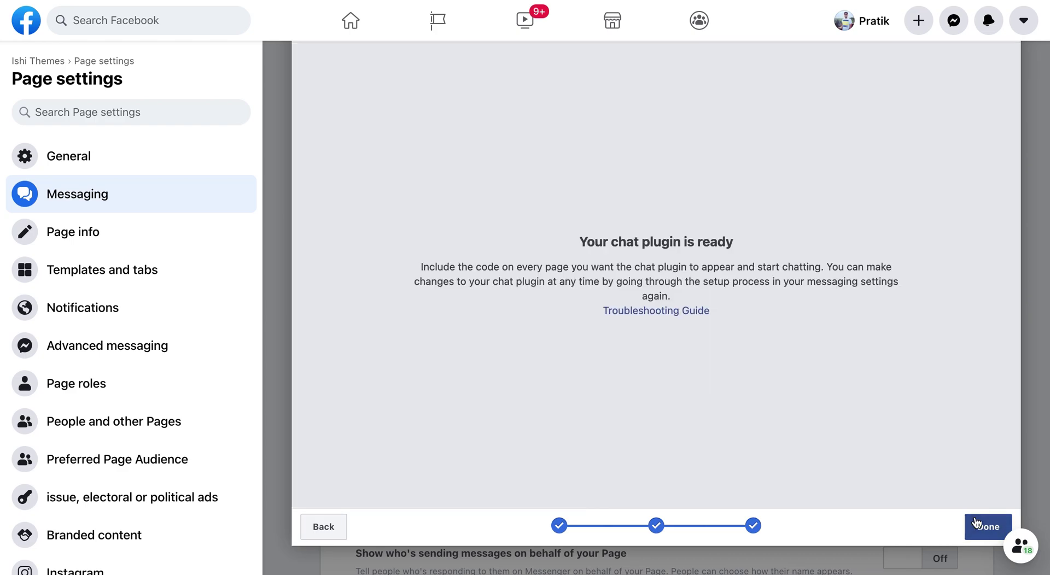
{"action": "left_click", "coordinate": [976, 525]}
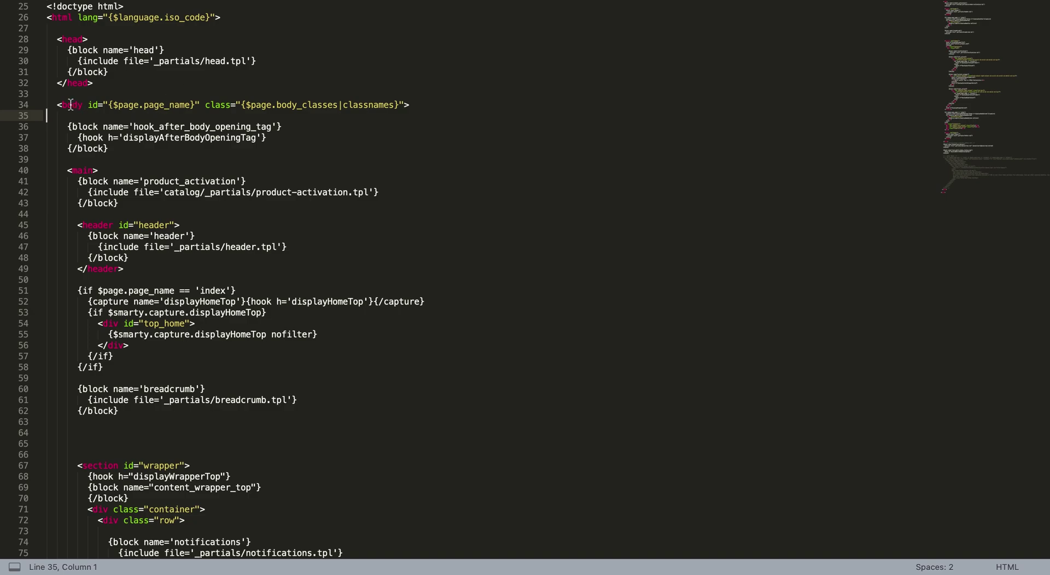
Paste the copied chat plugin code onto blank line 35, right after the <body> tag.
{"action": "left_click", "coordinate": [71, 105]}
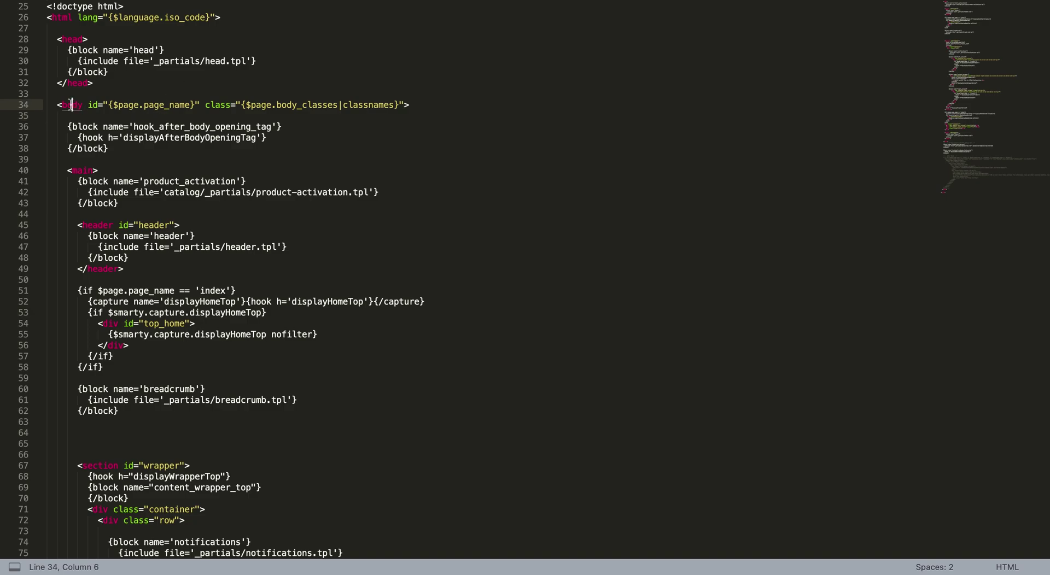
{"action": "left_click", "coordinate": [55, 118]}
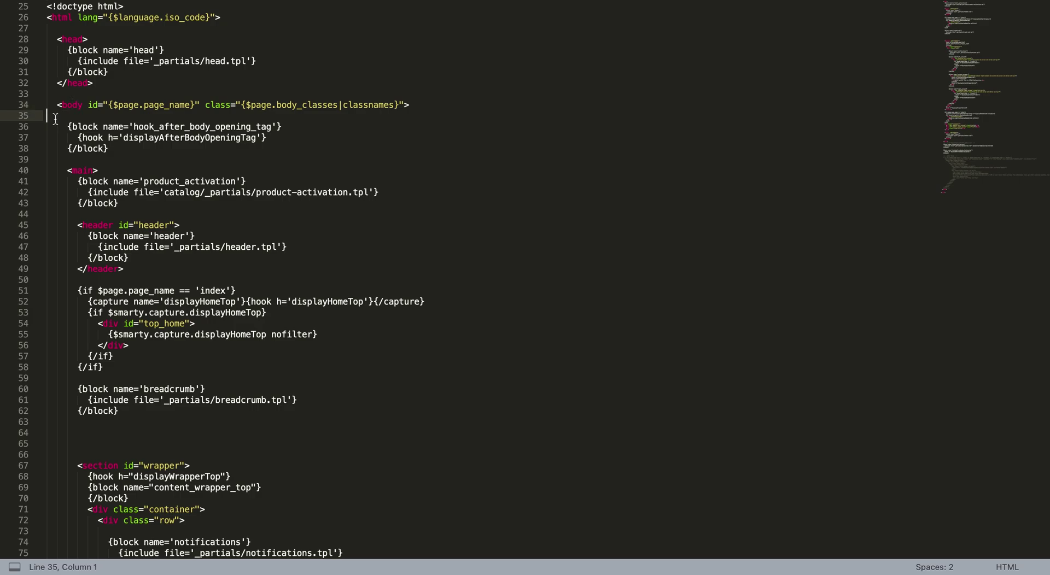
{"action": "right_click", "coordinate": [55, 118]}
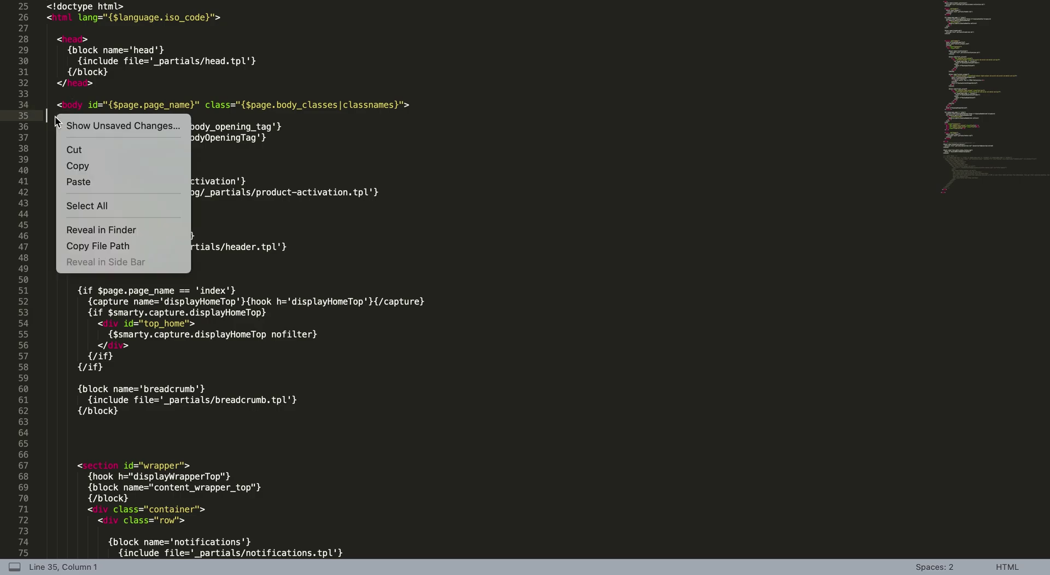
{"action": "left_click", "coordinate": [81, 183]}
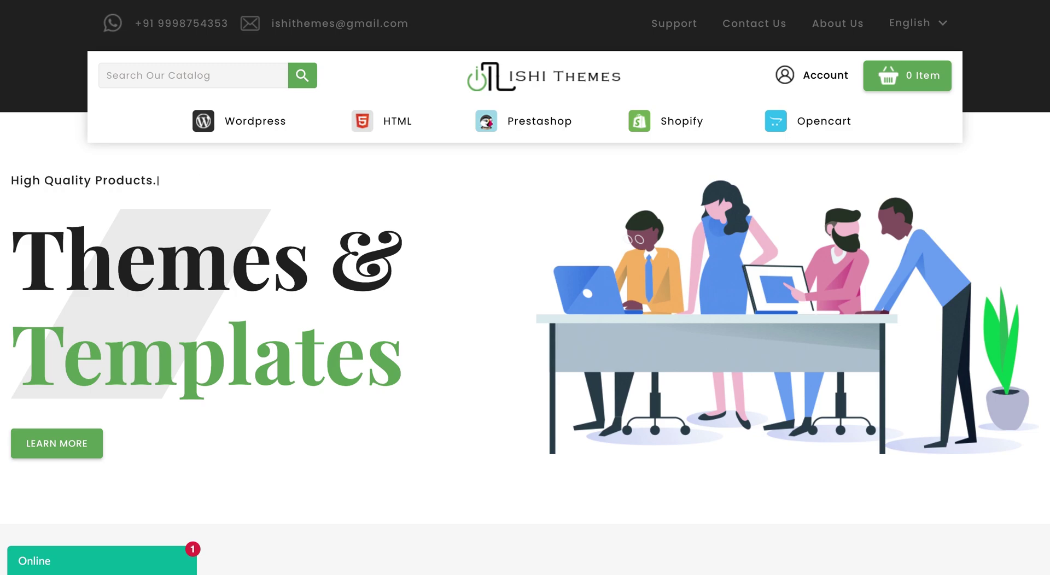
Reload the Ishi Themes homepage so the new chat plugin code loads.
{"action": "key", "text": "F5"}
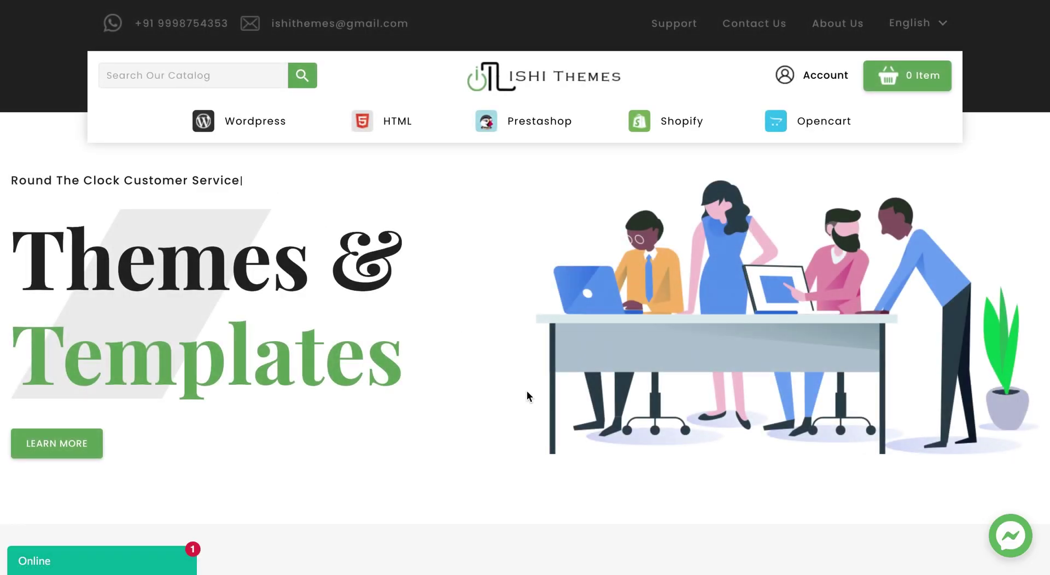
{"action": "scroll", "coordinate": [526, 391], "scroll_direction": "down", "scroll_amount": 1}
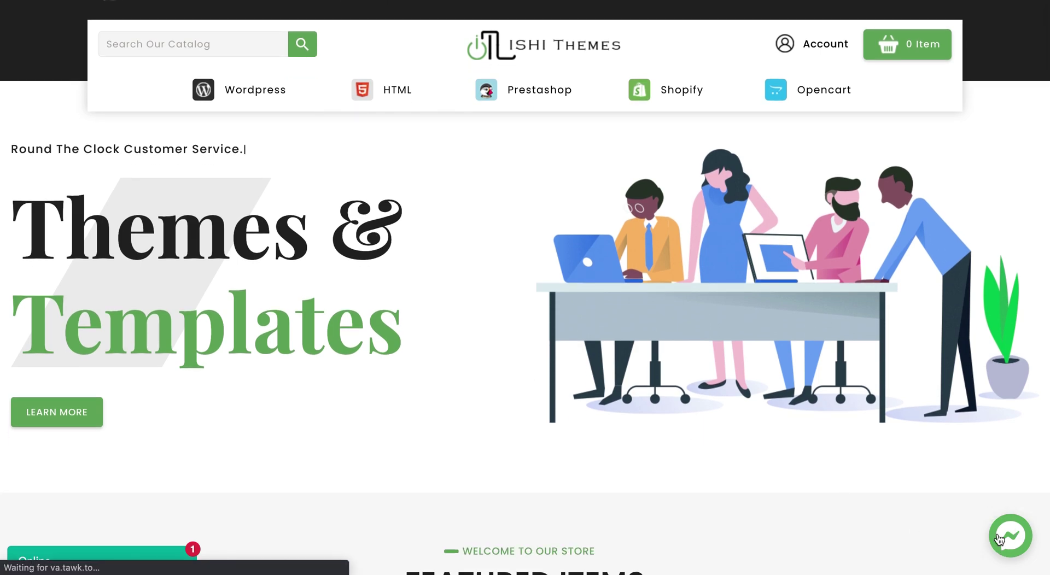
{"action": "scroll", "coordinate": [967, 527], "scroll_direction": "down", "scroll_amount": 1}
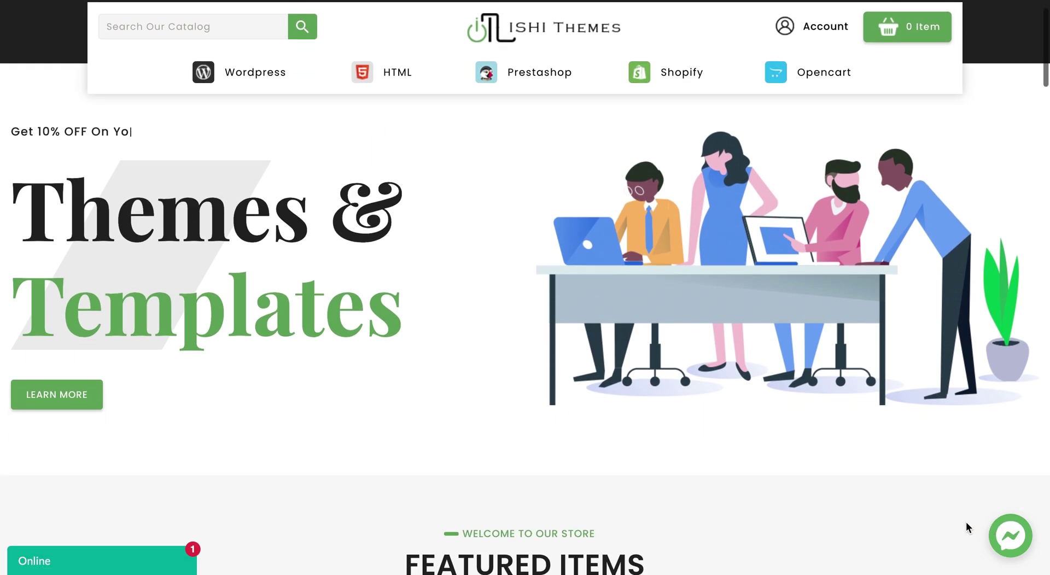
Open the Messenger chat panel from the bottom-right icon, then minimize it.
{"action": "left_click", "coordinate": [1006, 549]}
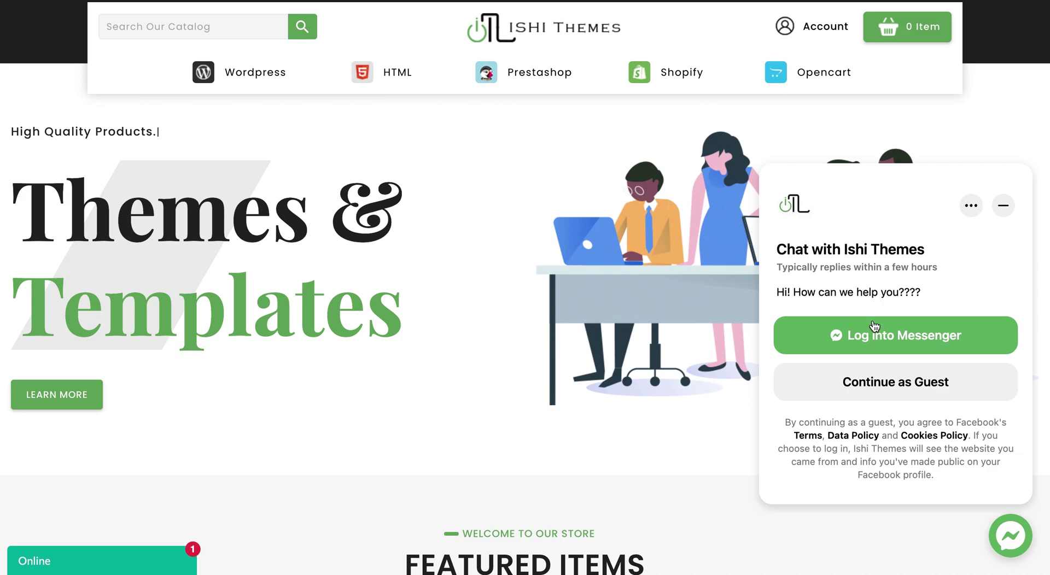
{"action": "left_click", "coordinate": [1003, 206]}
{"action": "scroll", "coordinate": [691, 397], "scroll_direction": "down", "scroll_amount": 1}
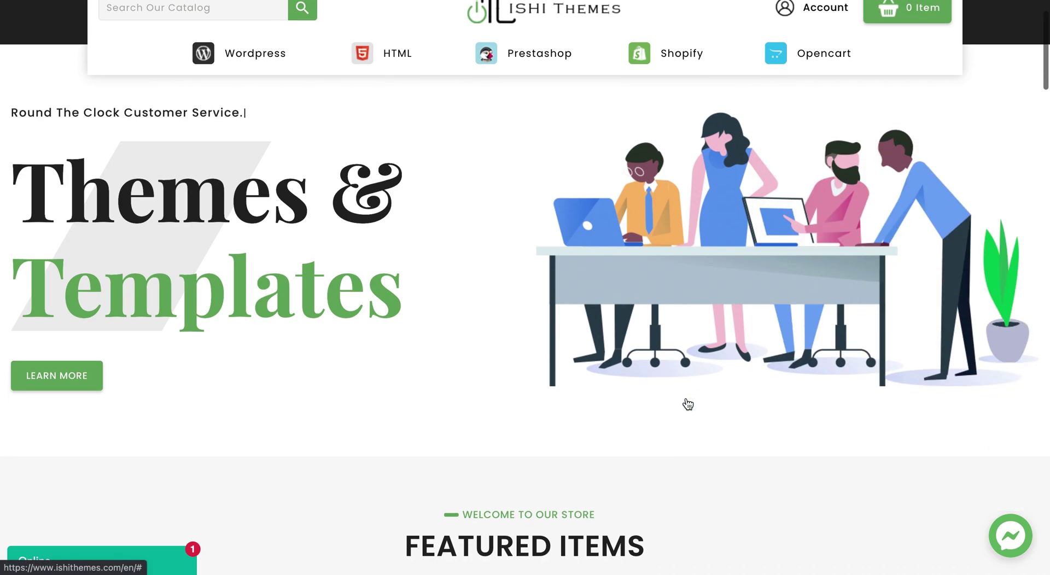
{"action": "scroll", "coordinate": [689, 400], "scroll_direction": "up", "scroll_amount": 3}
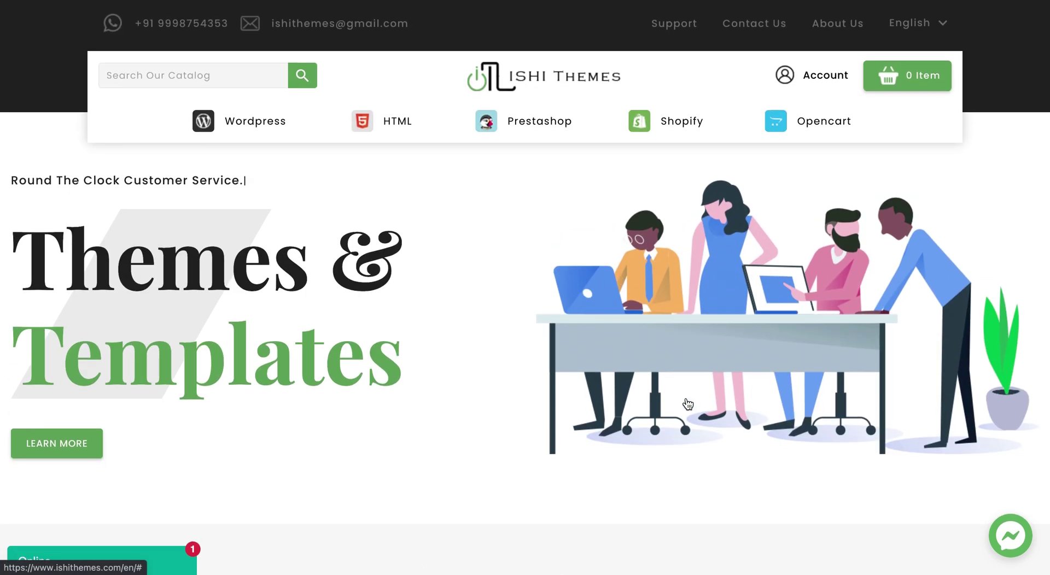